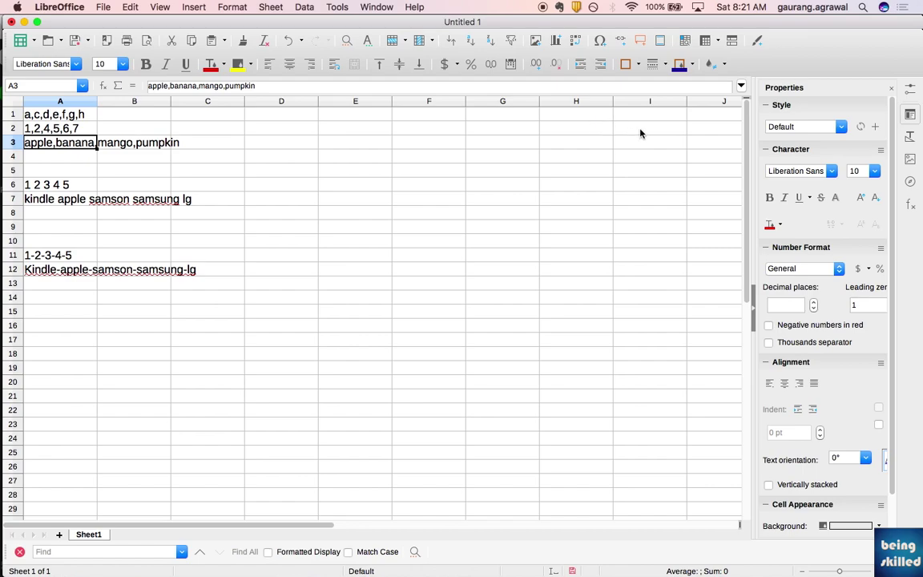
- Split A3's comma list into apple, banana, mango and pumpkin across columns A–D
left_click(337, 6)
left_click(336, 6)
left_click(306, 7)
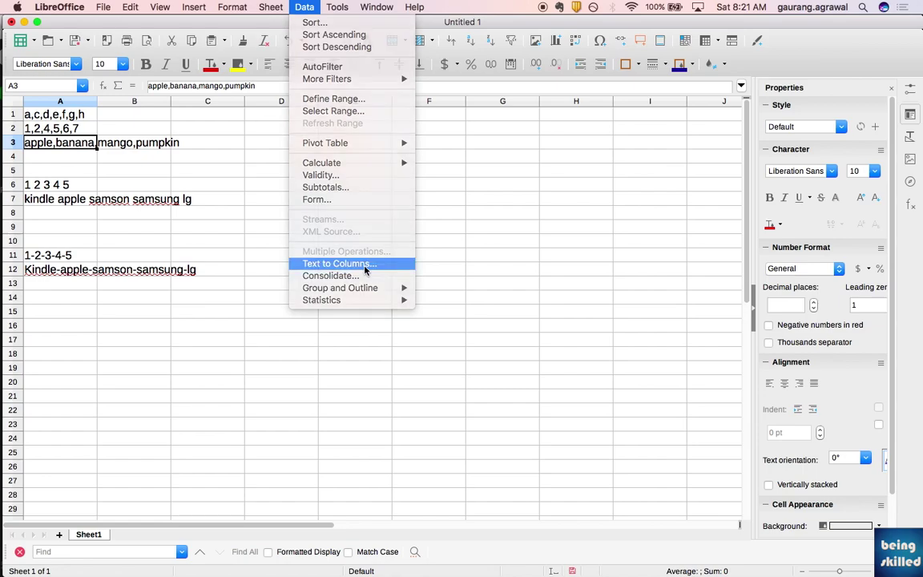
left_click(365, 271)
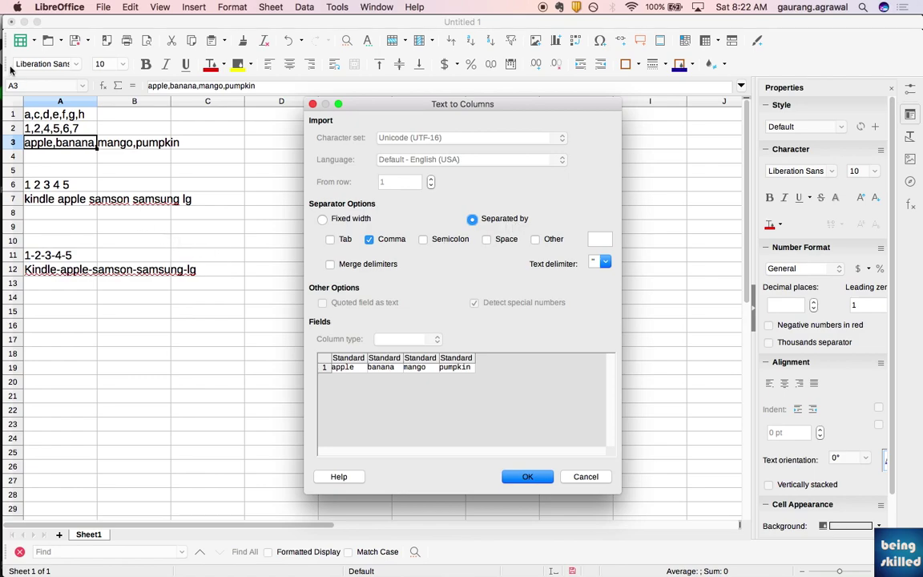
left_click(368, 238)
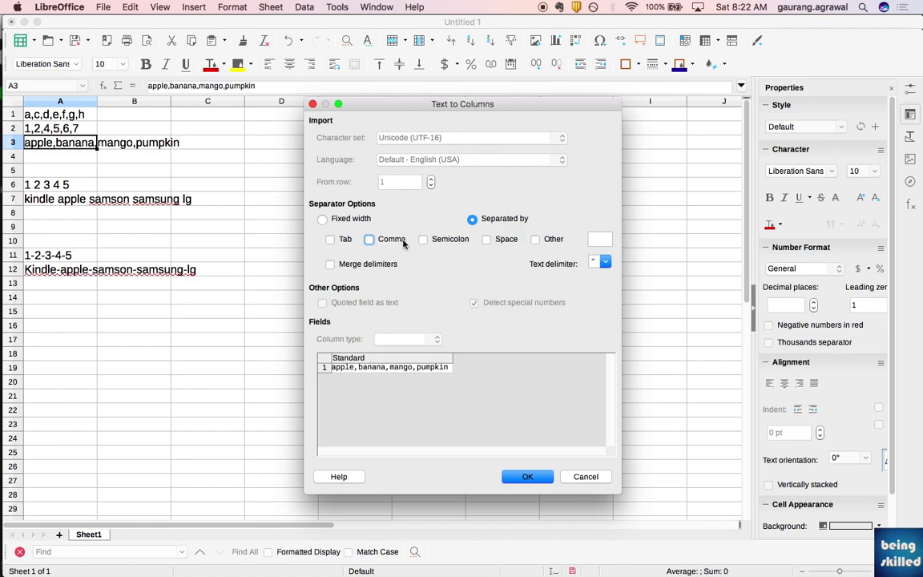
left_click(393, 240)
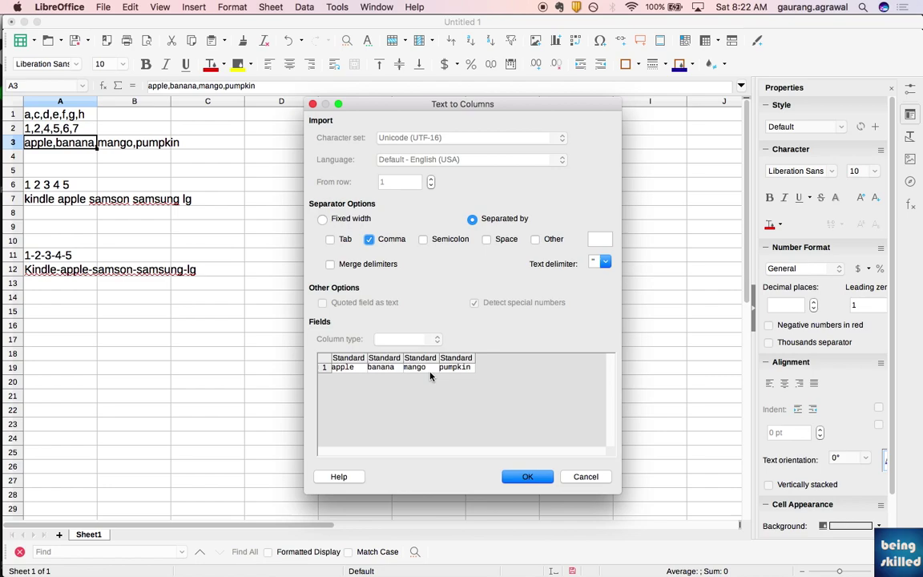
left_click(527, 476)
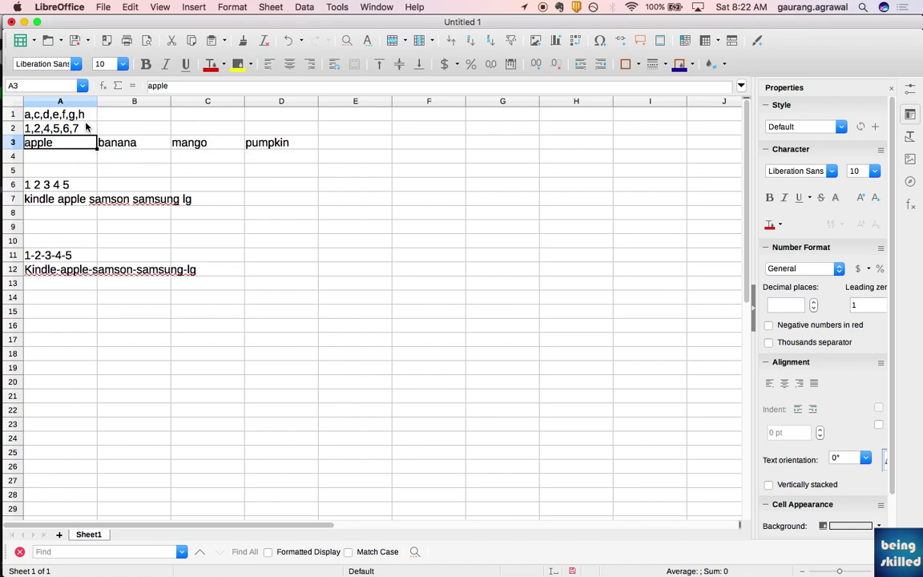
- Split the comma-separated letters and numbers in A1:A2 across columns A–G
left_click_drag(80, 128, 72, 111)
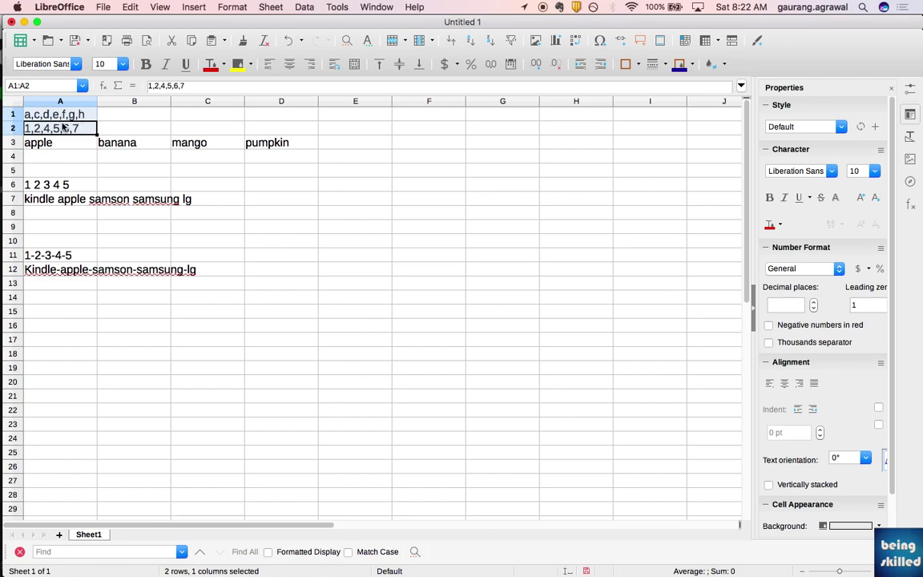
left_click(305, 6)
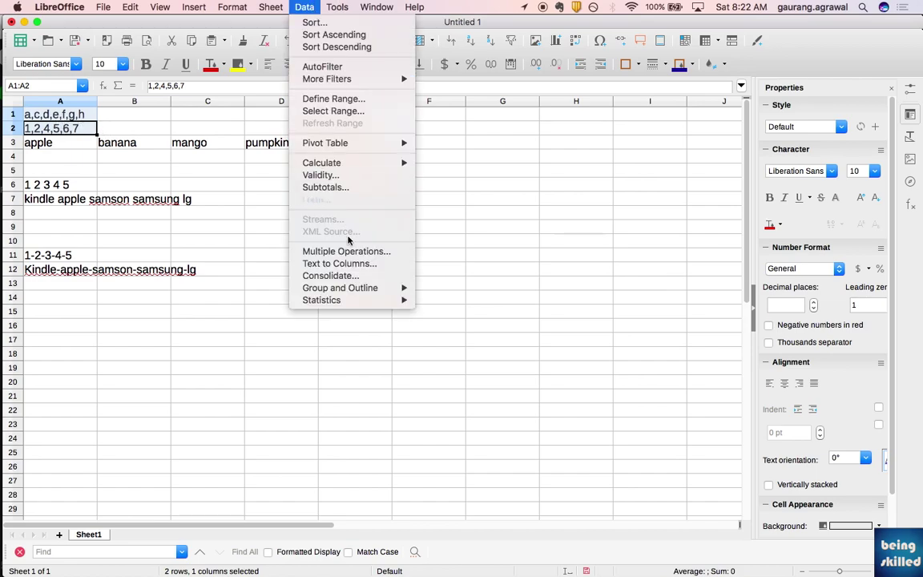
left_click(351, 264)
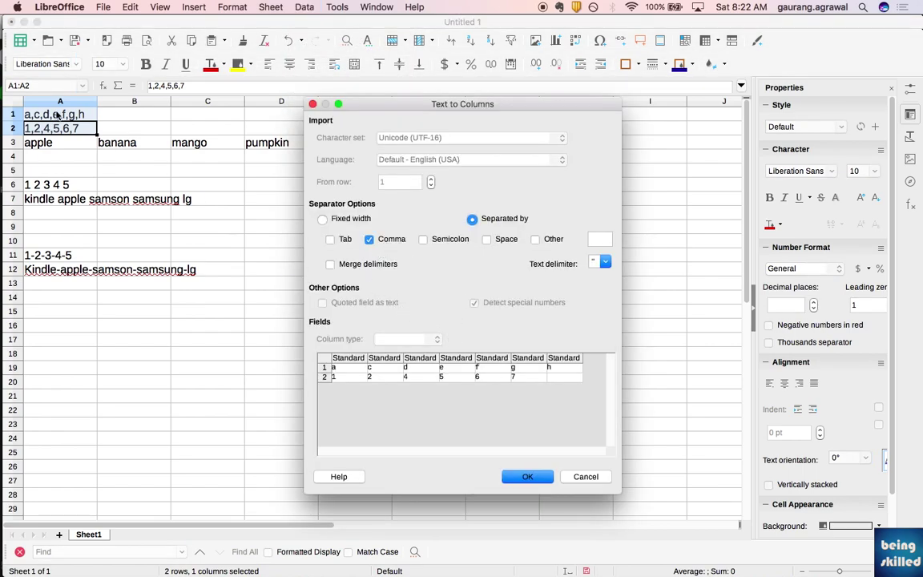
left_click(529, 477)
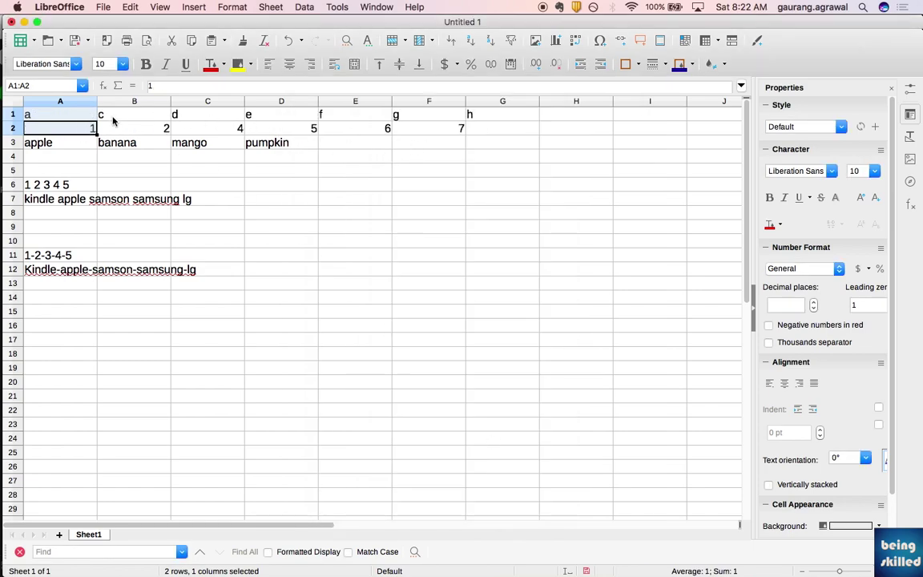
left_click(274, 185)
- Split A6:A7 at spaces instead of commas, giving 1–5 and kindle…lg in columns A–E
left_click_drag(32, 189, 32, 199)
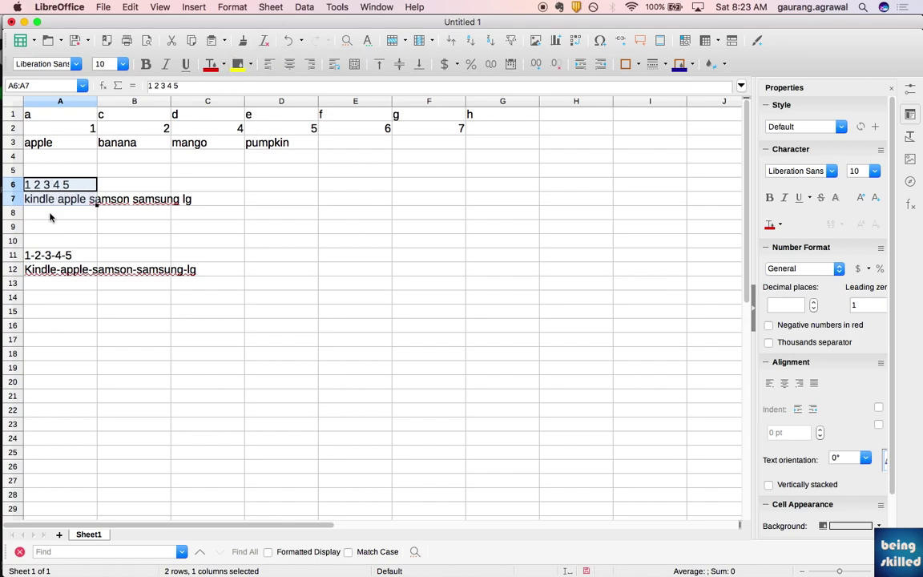
left_click(305, 6)
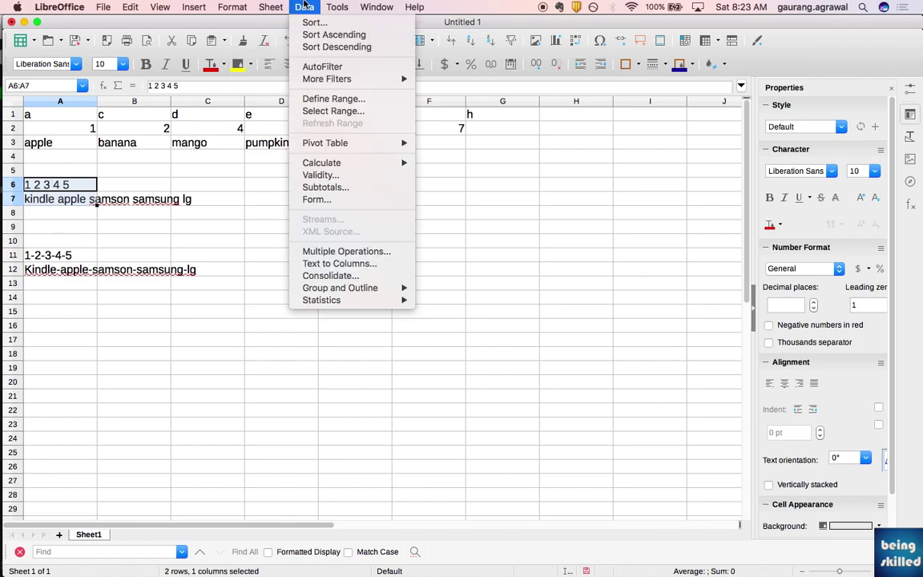
left_click(341, 267)
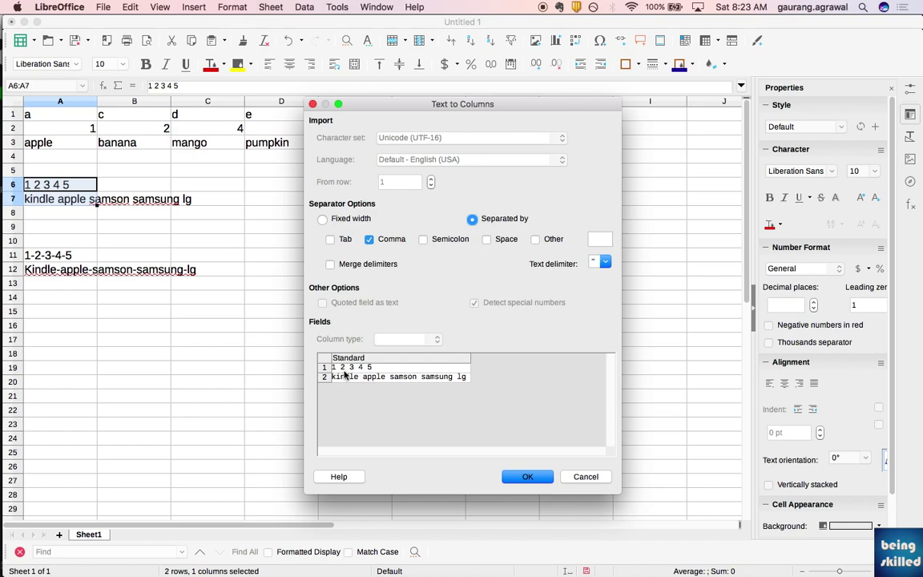
left_click(388, 243)
left_click(500, 238)
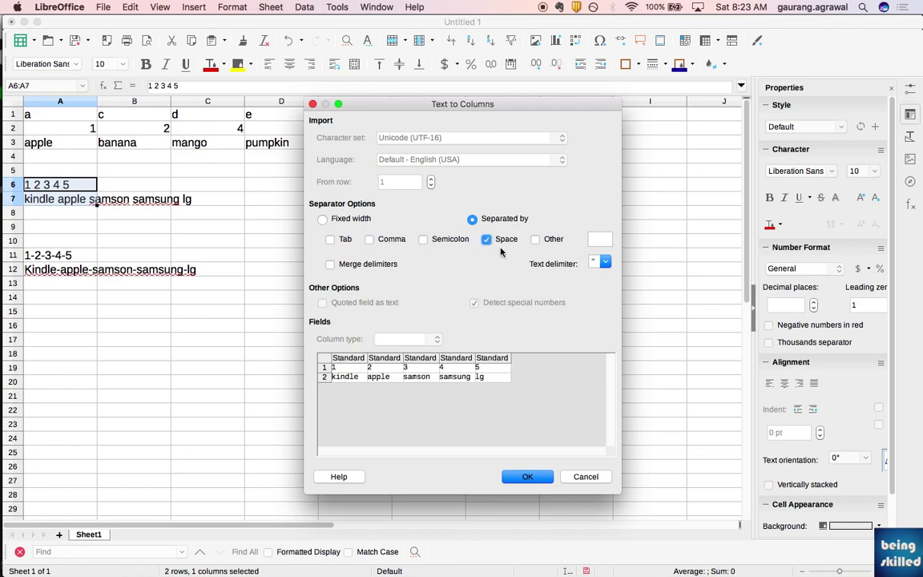
left_click(528, 477)
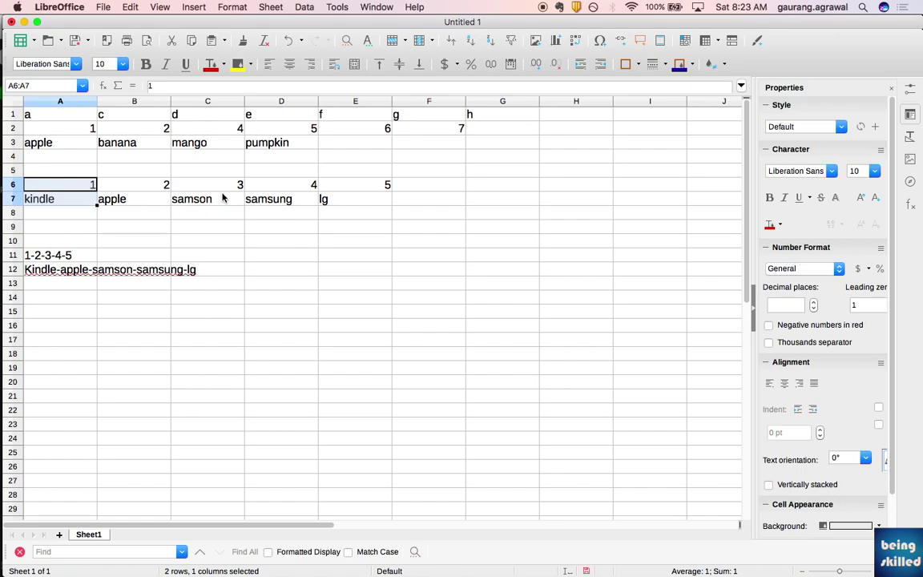
left_click(257, 199)
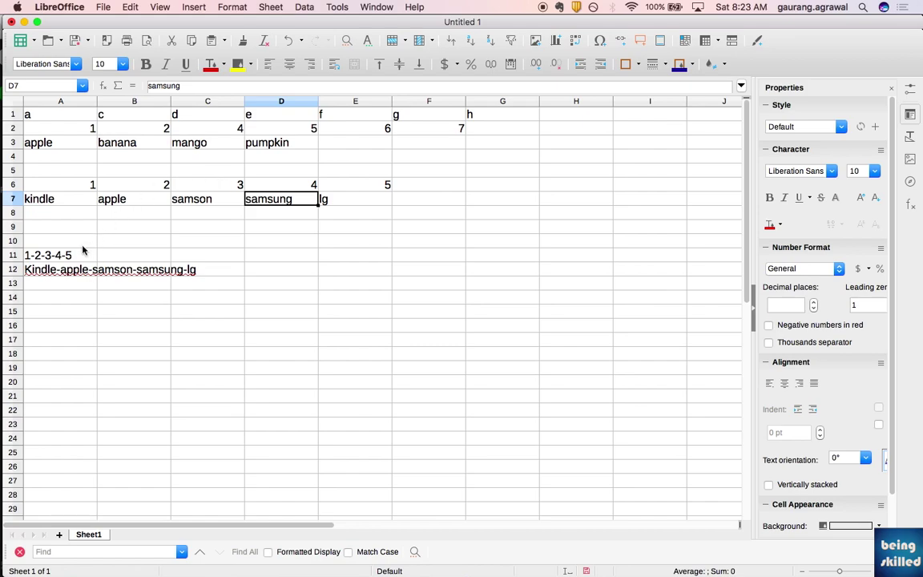
- Split A11:A12 at the '-' separator instead of spaces, filling columns A–E
left_click_drag(78, 255, 80, 272)
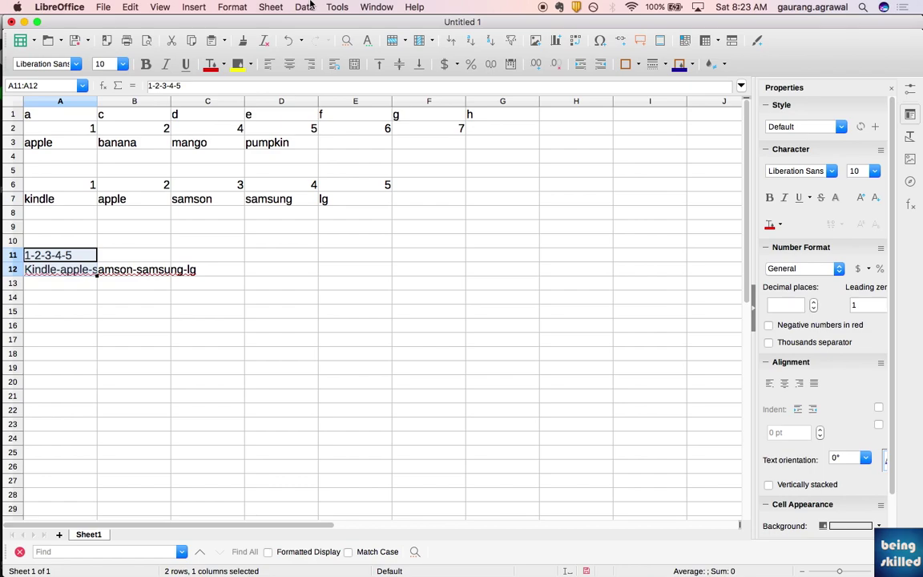
left_click(303, 7)
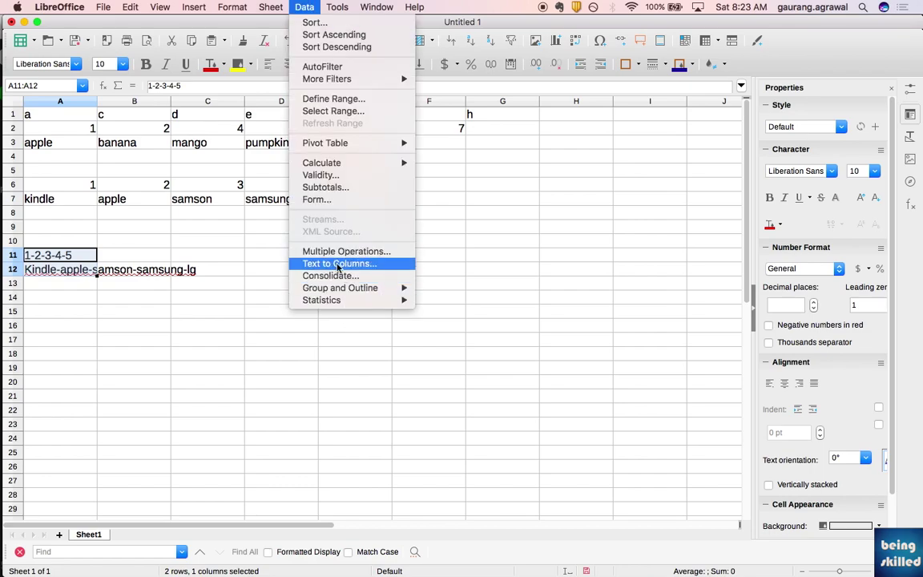
left_click(340, 263)
left_click(503, 240)
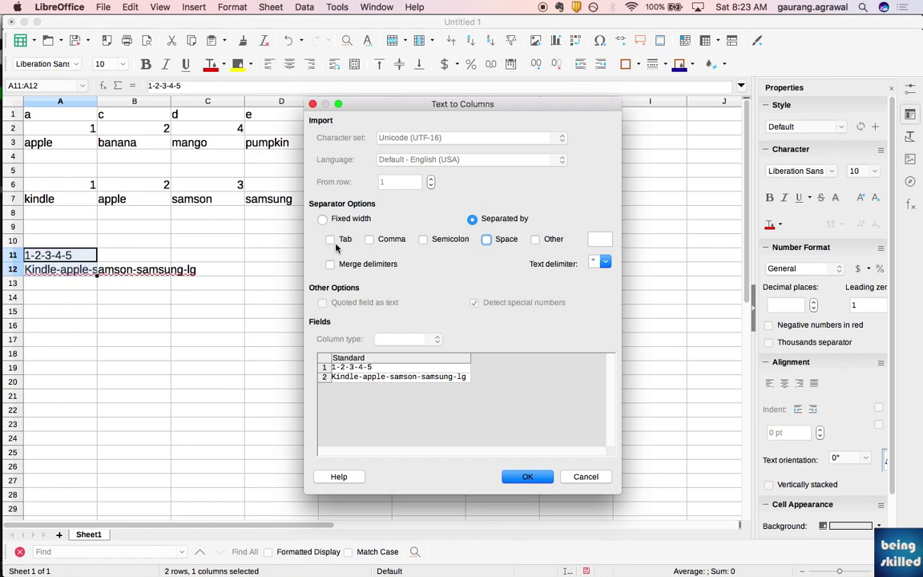
left_click(597, 238)
type("-")
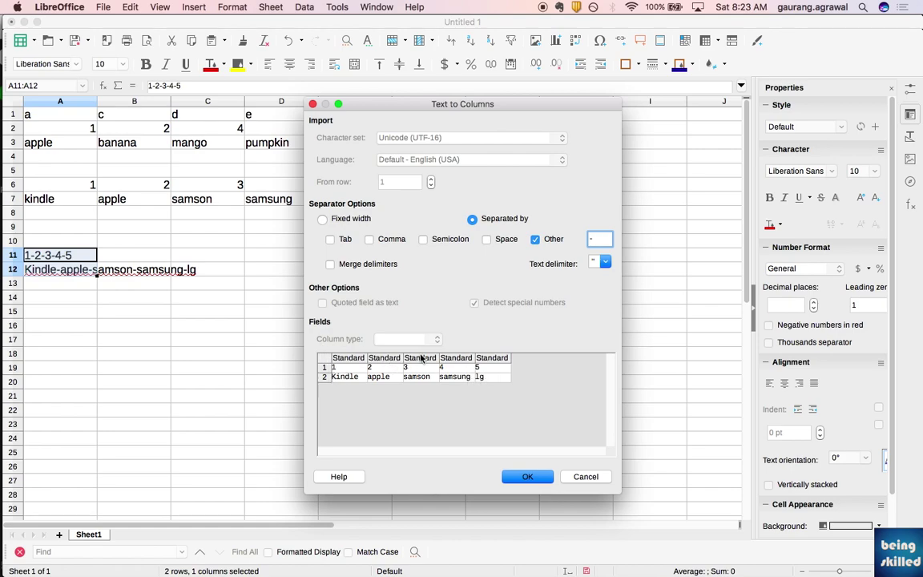
left_click(522, 485)
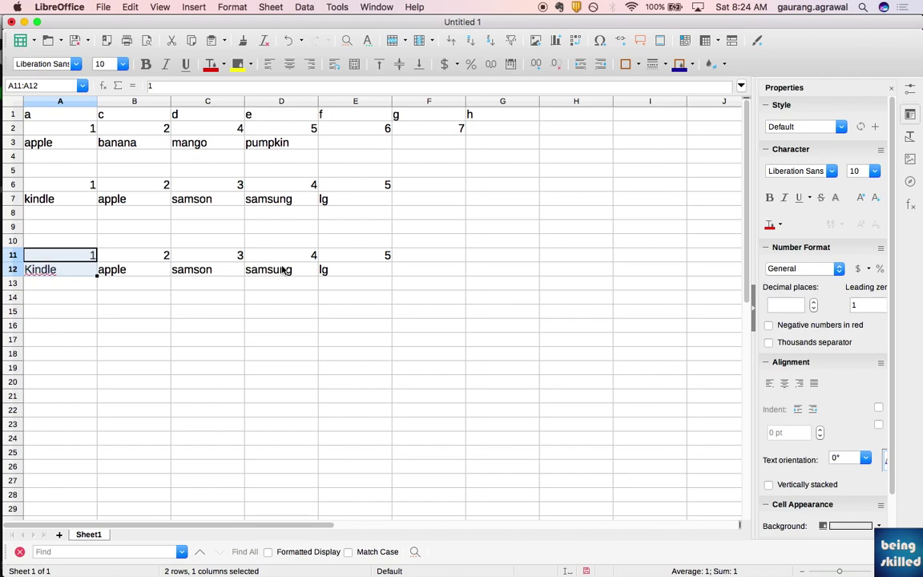
- Enter a first person's full name in A14
left_click(43, 298)
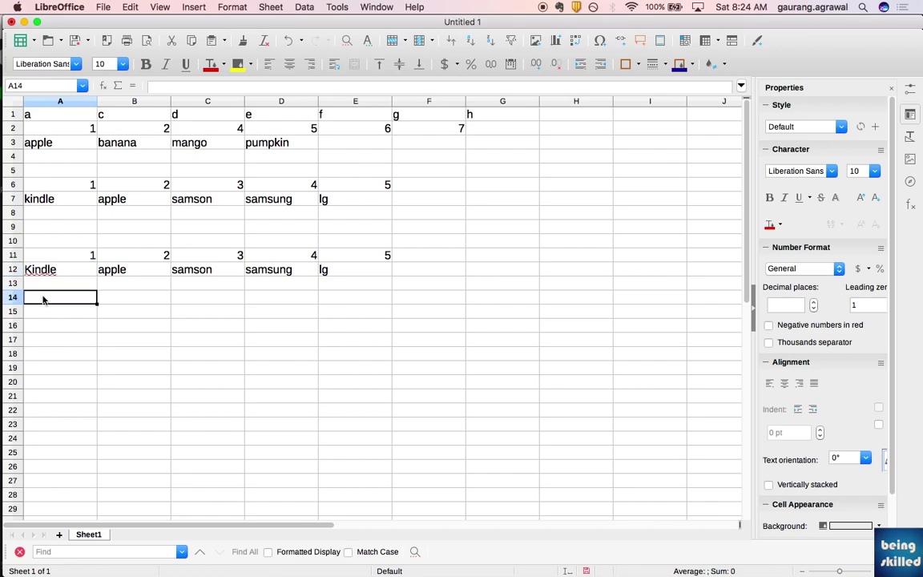
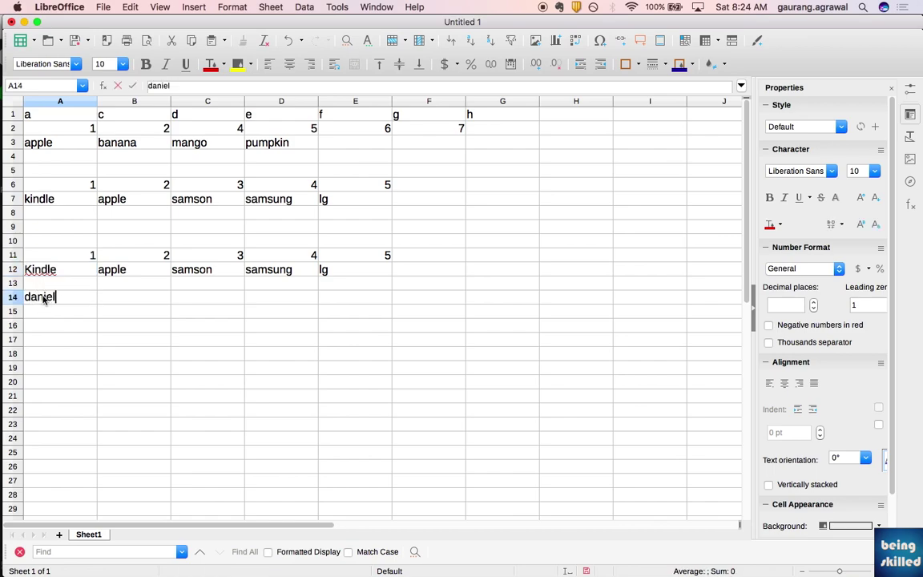
key("Return")
left_click(43, 299)
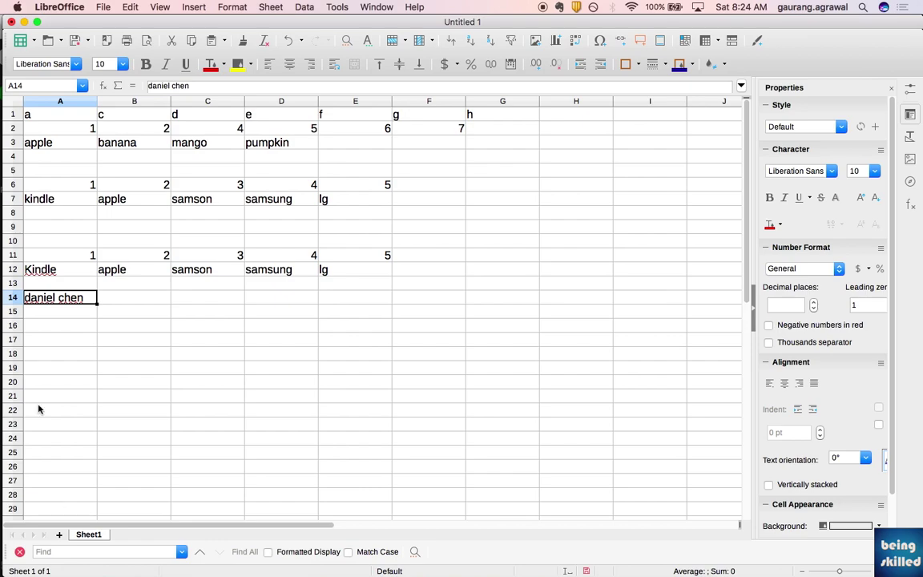
- Put the heading 'full name' in A13
left_click(55, 285)
type("d")
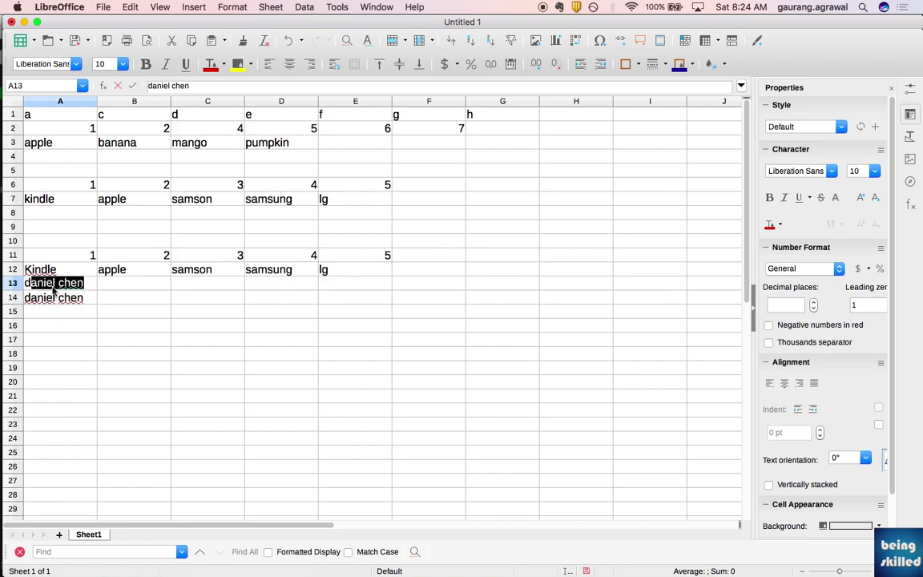
type("fu")
key("BackSpace")
key("BackSpace")
key("BackSpace")
type("full")
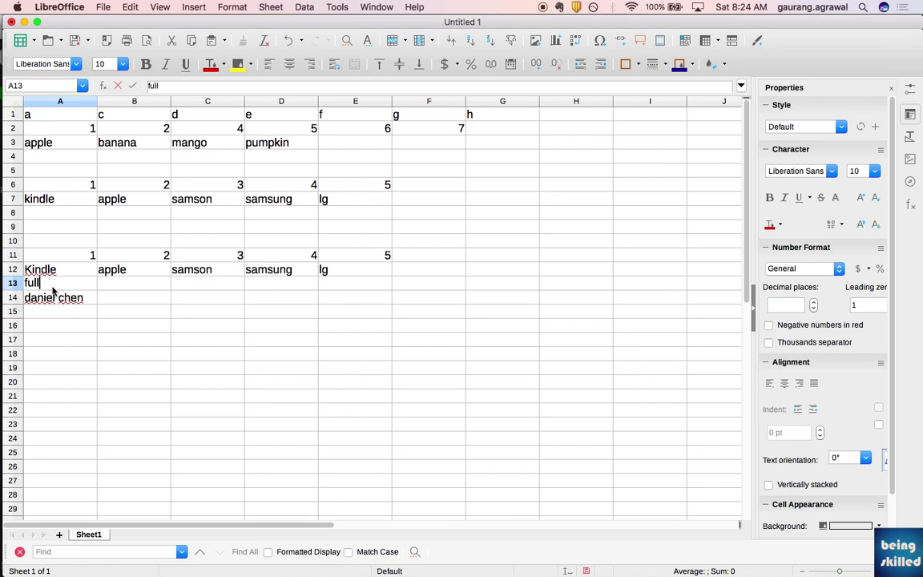
type(" name")
key("Return")
key("Return")
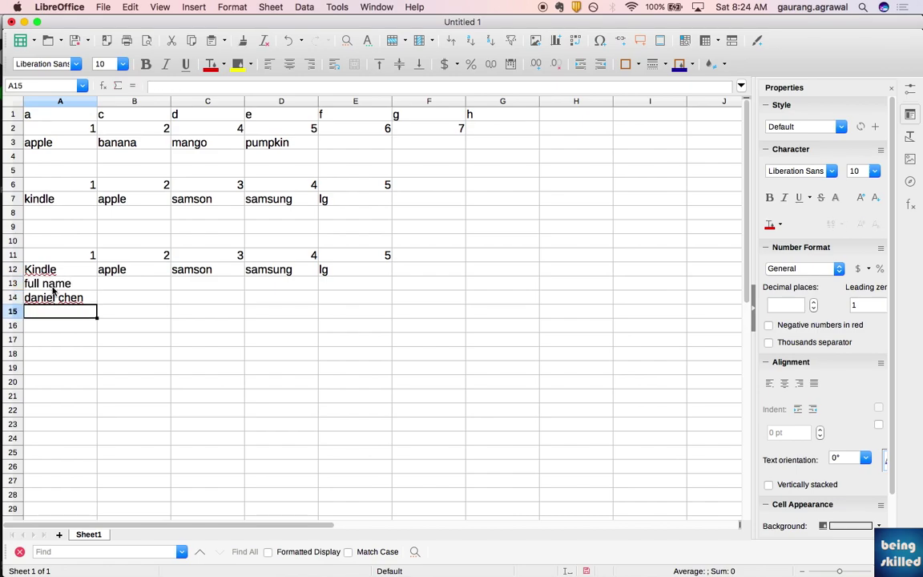
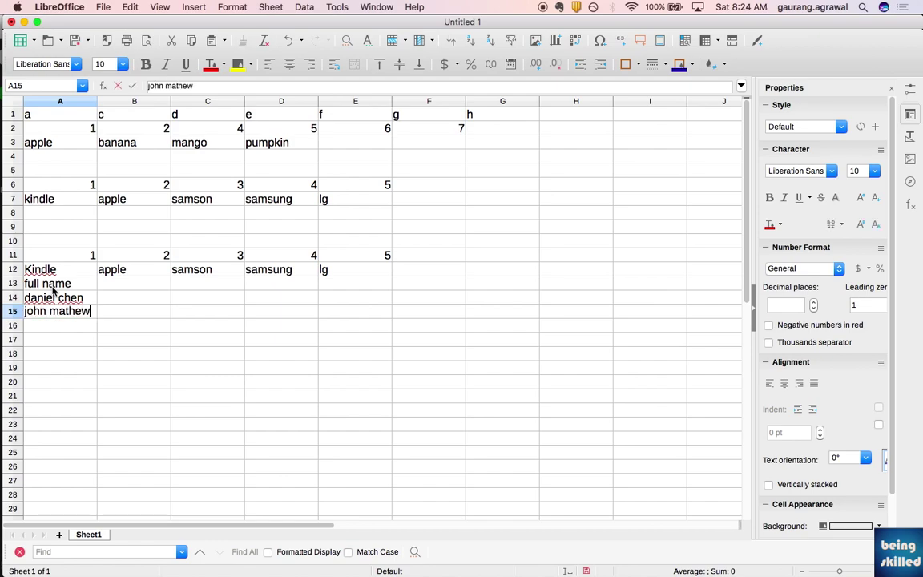
- Enter three more people's full names further down column A
key("Return")
type("bill clinton")
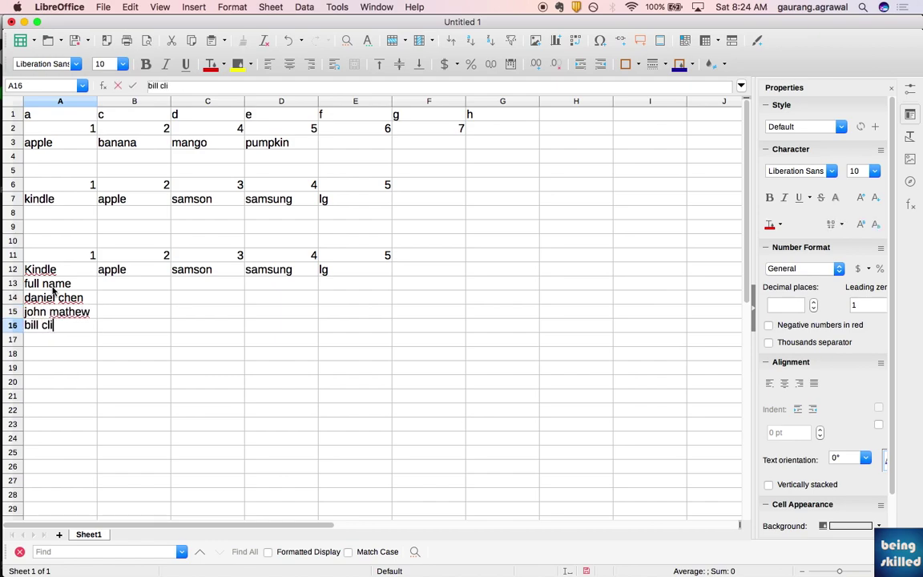
key("Return")
type("donald trump")
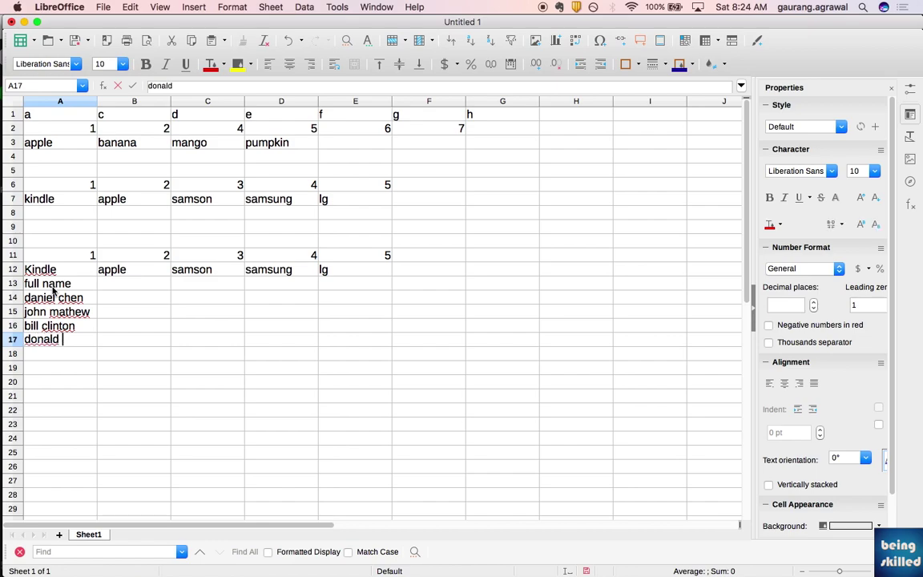
key("Return")
key("Up")
key("Up")
key("Up")
key("Up")
key("Up")
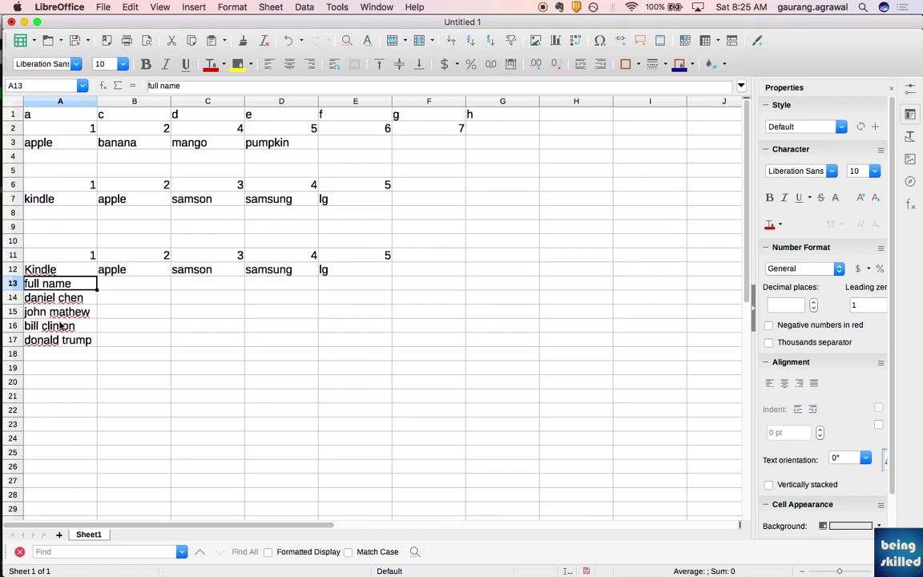
- Type the heading 'last name' in B13 beside the names
left_click_drag(50, 300, 51, 345)
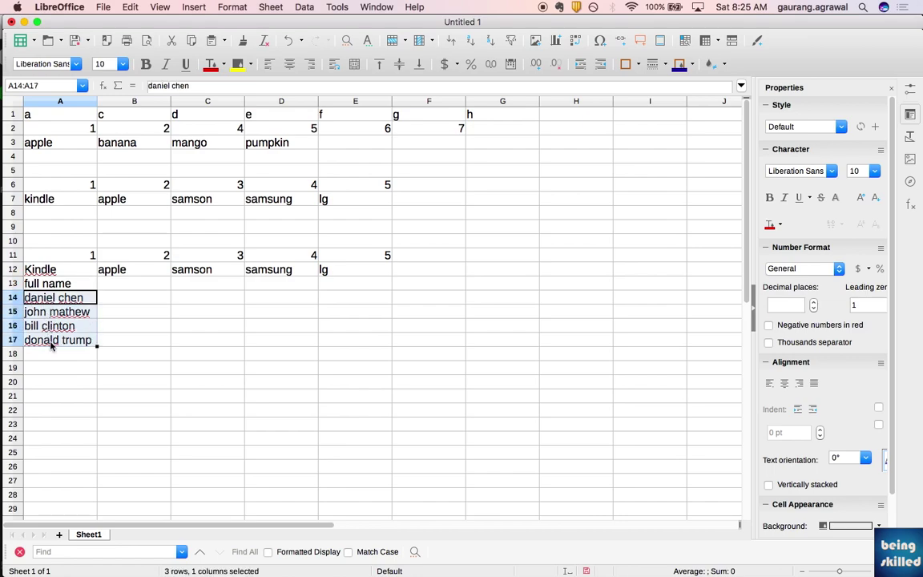
left_click(115, 288)
key("Left")
key("Down")
key("Down")
key("Right")
key("Up")
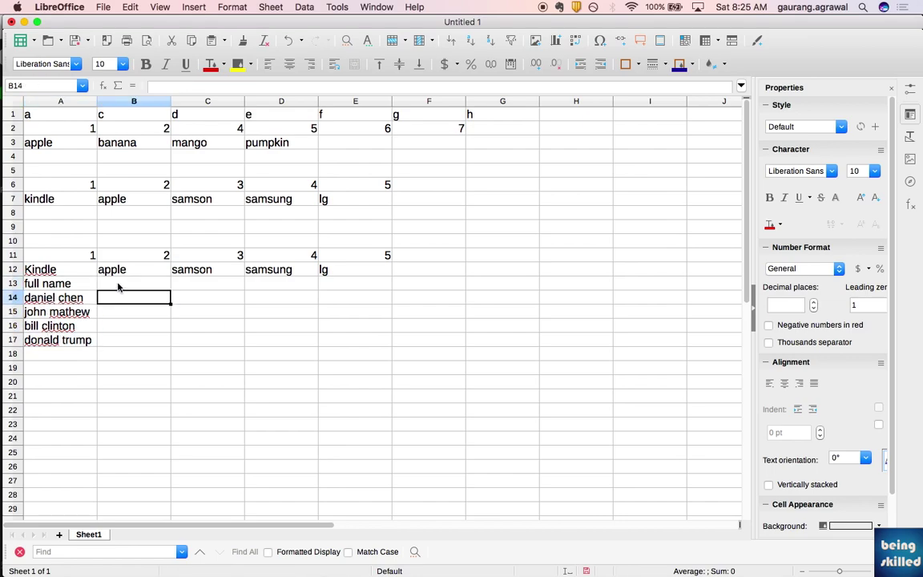
key("Up")
type("last name")
- Move the headings and names down one row and select the names A15:A18
key("ctrl+x")
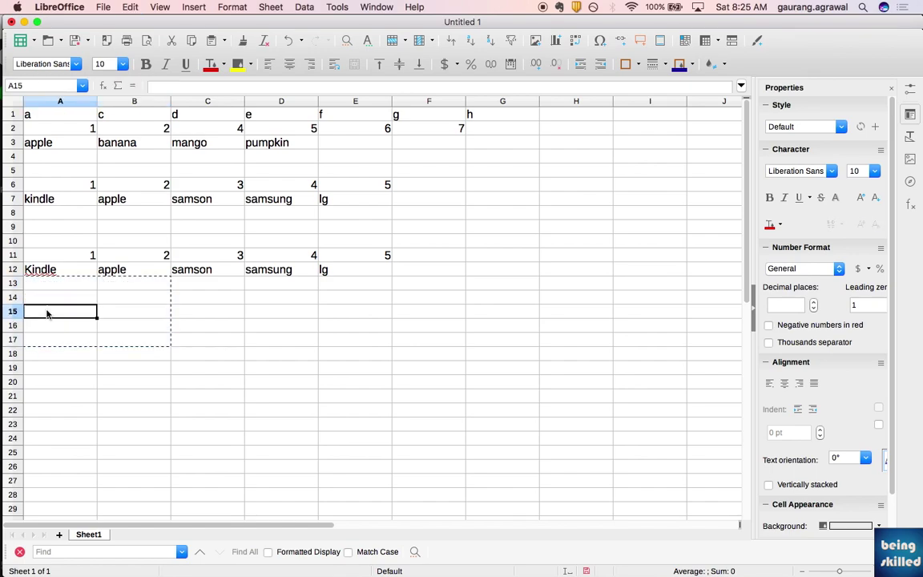
key("ctrl+v")
key("Left")
key("shift+Down")
key("shift+Down")
key("shift+Down")
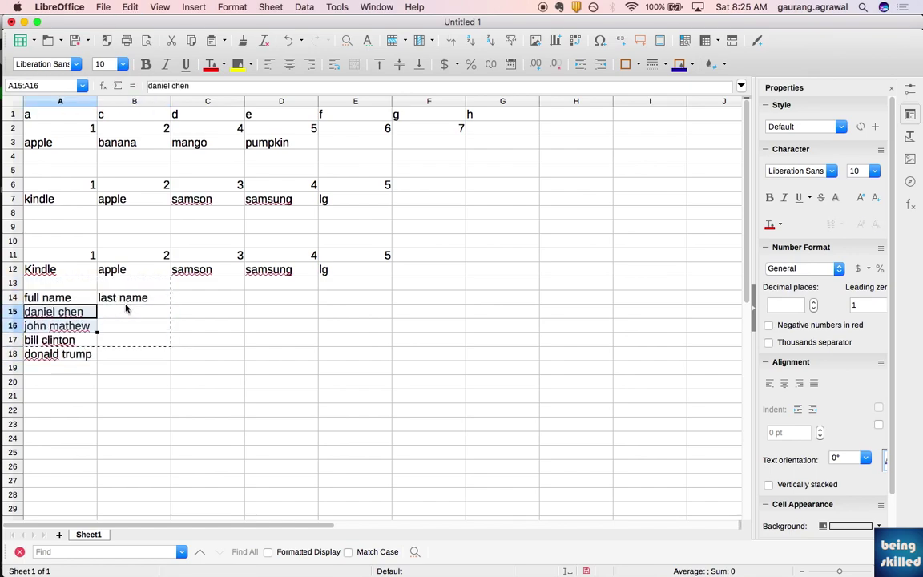
- Split the names at spaces, Other unticked, into first names in A and surnames in B
left_click(310, 6)
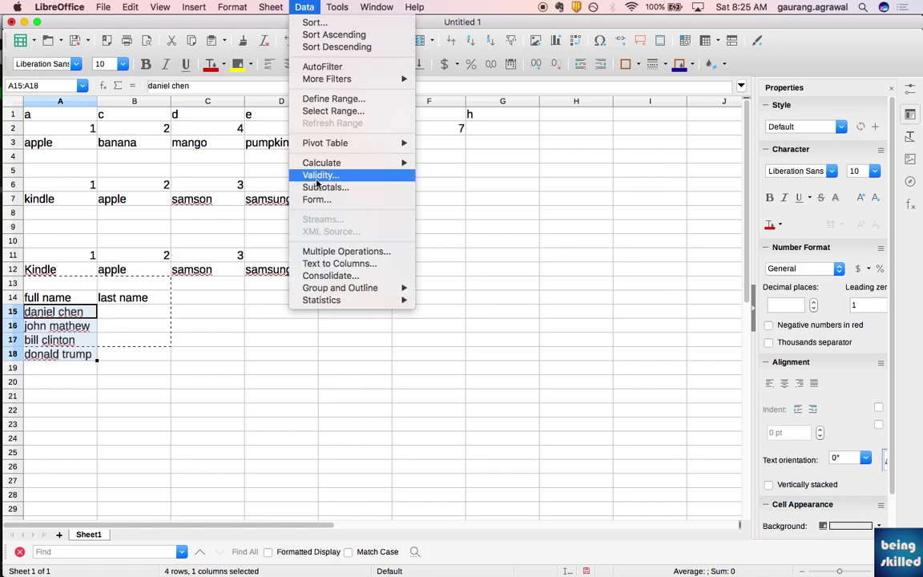
left_click(337, 262)
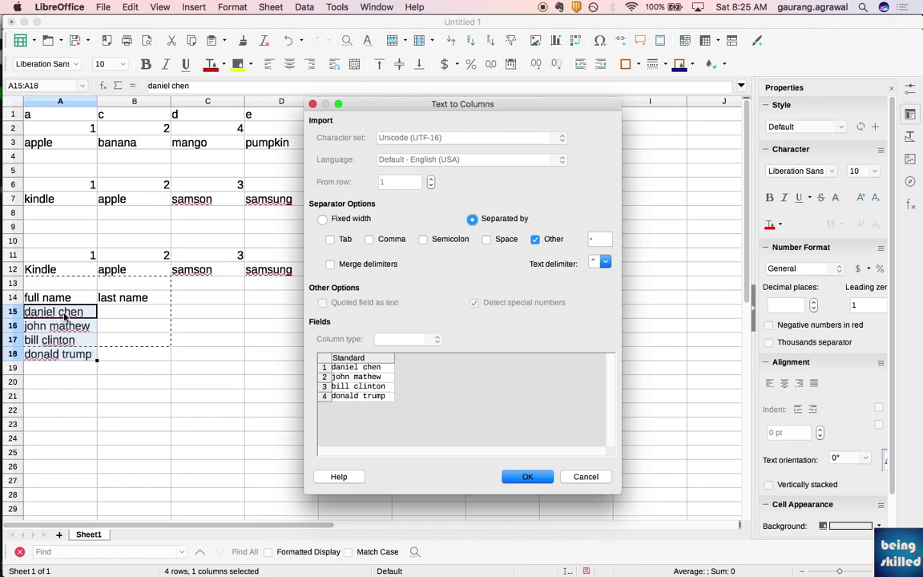
left_click(486, 239)
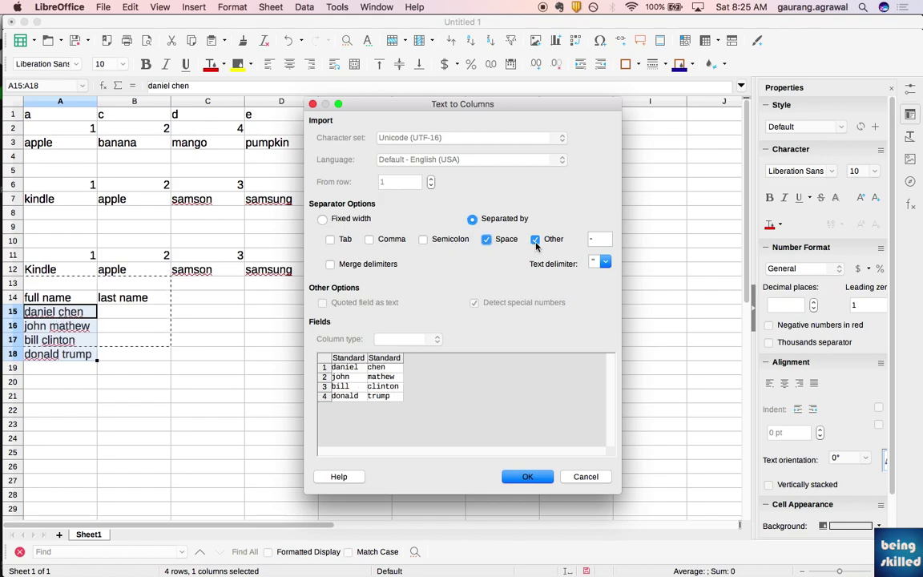
left_click(535, 239)
left_click(527, 476)
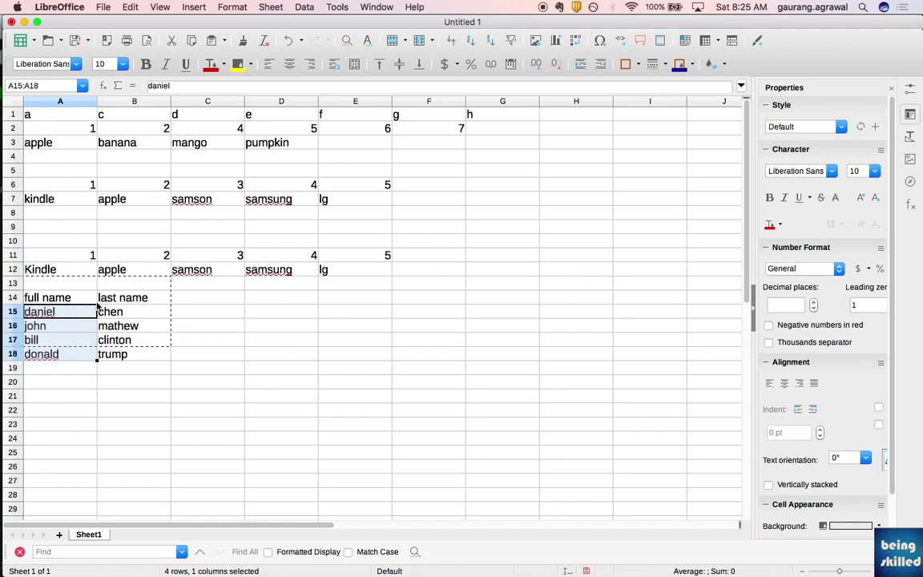
left_click(68, 302)
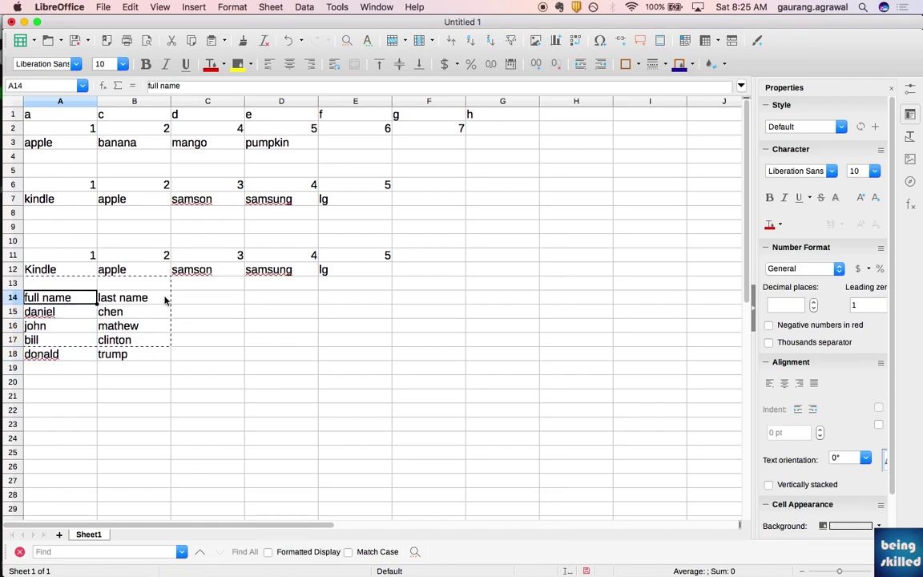
- Overtype the A14 heading with 'first name'
type("first name")
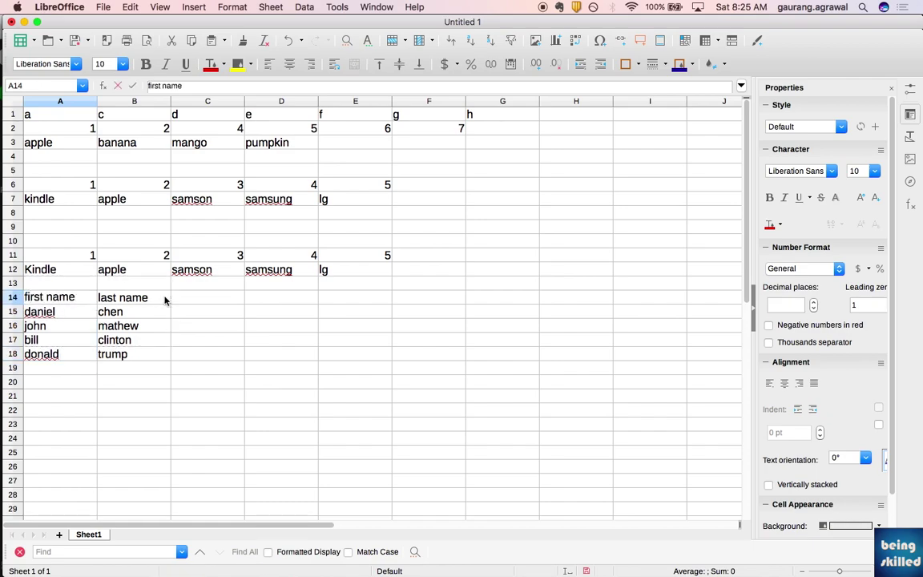
key("Return")
key("Up")
key("Right")
key("Left")
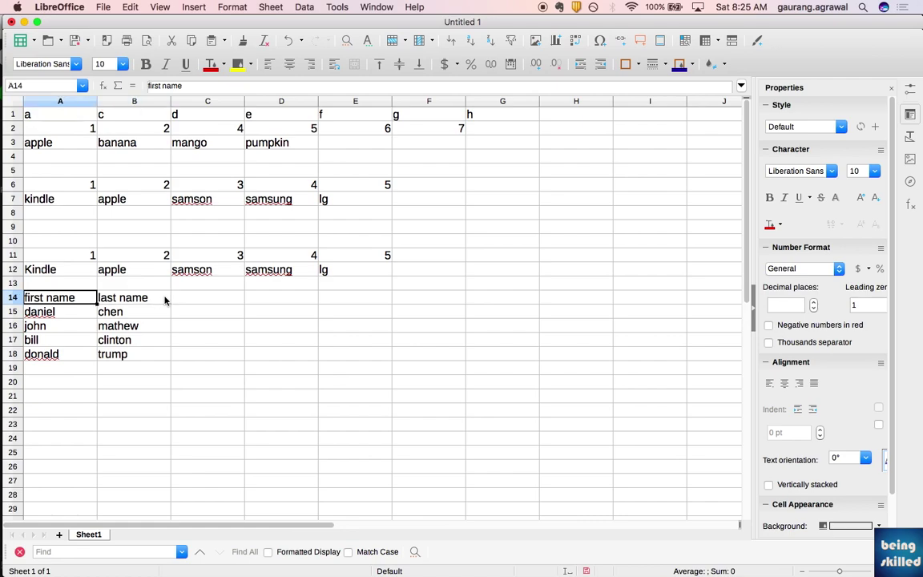
- Select the whole name table A14:B18
key("shift+Down")
key("shift+Right")
key("shift+Down")
key("shift+Down")
key("shift+Down")
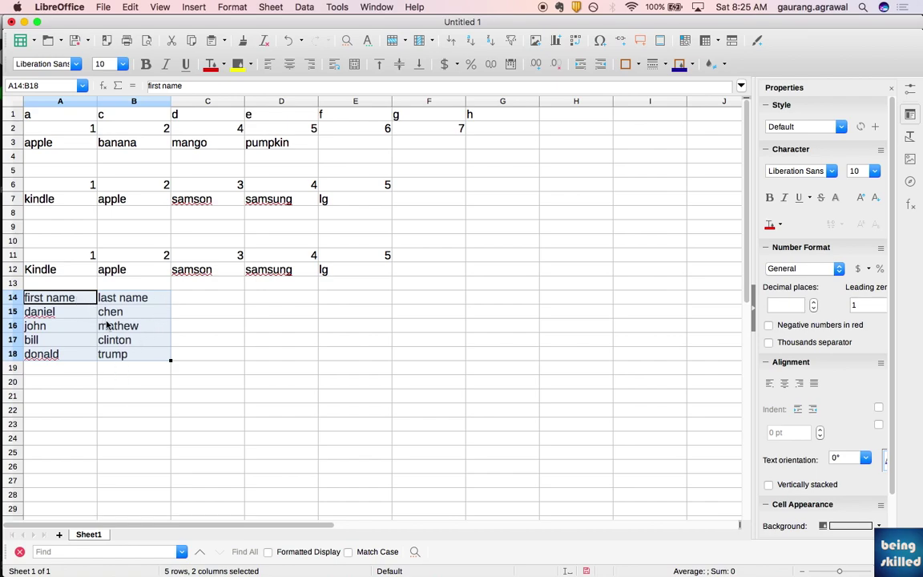
key("Right")
key("Down")
left_click_drag(87, 297, 107, 354)
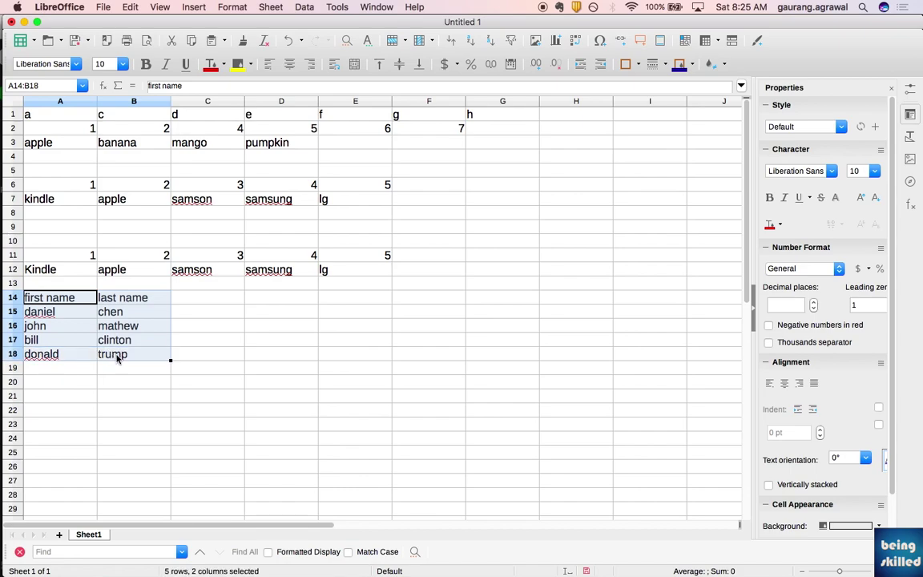